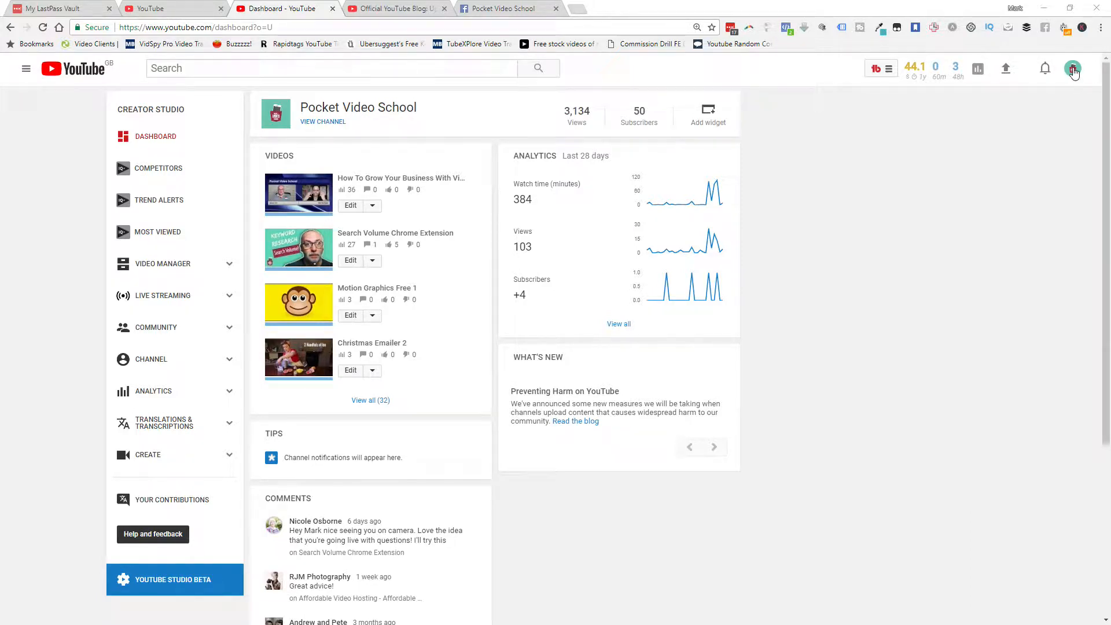
Open the video "Brand Your Video With A Watermark" for editing from the channel's video list in Creator Studio
{"action": "left_click", "coordinate": [1073, 70]}
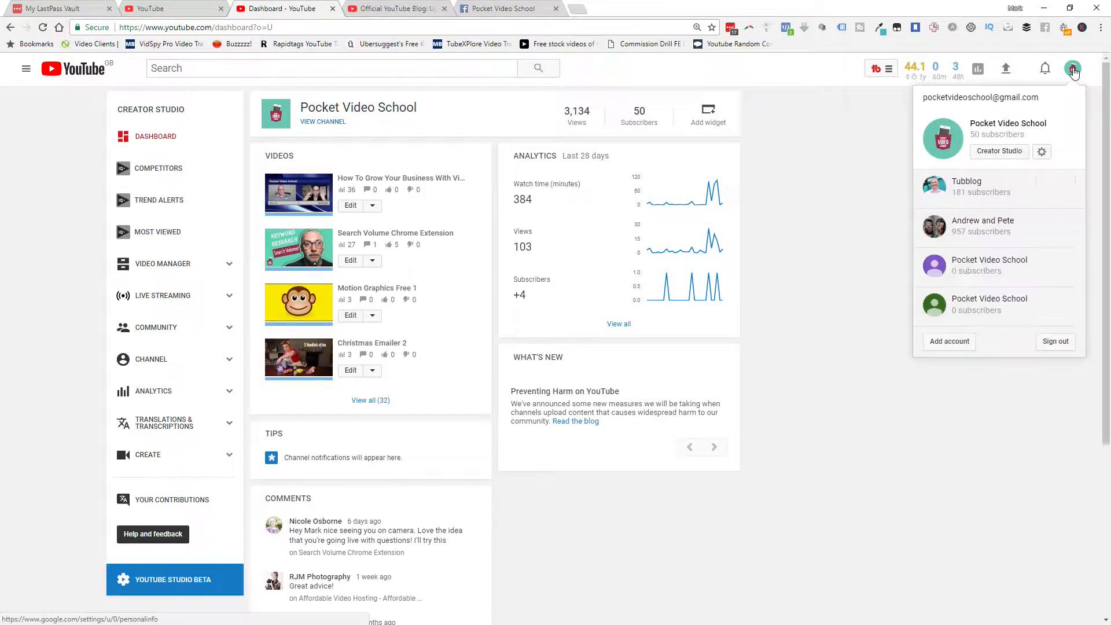
{"action": "left_click", "coordinate": [994, 153]}
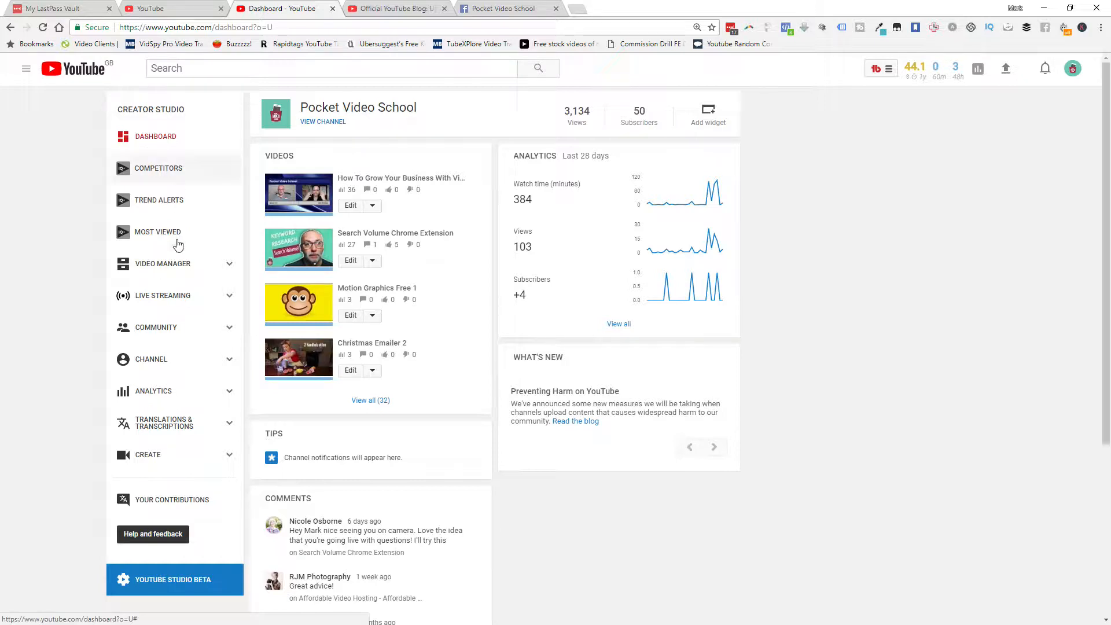
{"action": "left_click", "coordinate": [162, 265]}
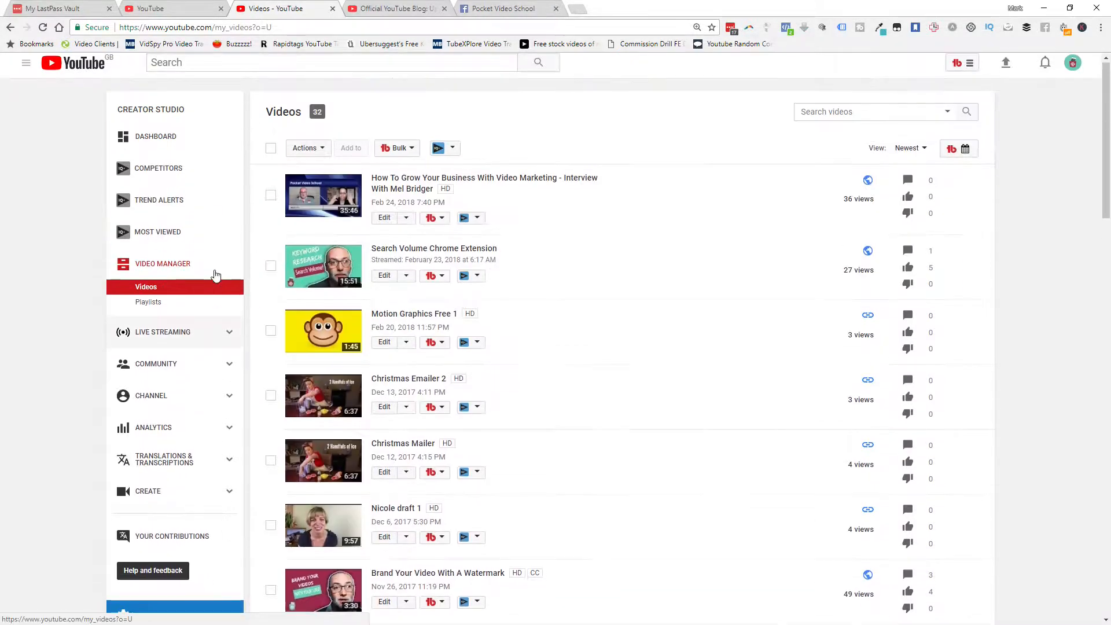
{"action": "scroll", "coordinate": [215, 275], "scroll_direction": "down", "scroll_amount": 5}
{"action": "scroll", "coordinate": [216, 275], "scroll_direction": "down", "scroll_amount": 1}
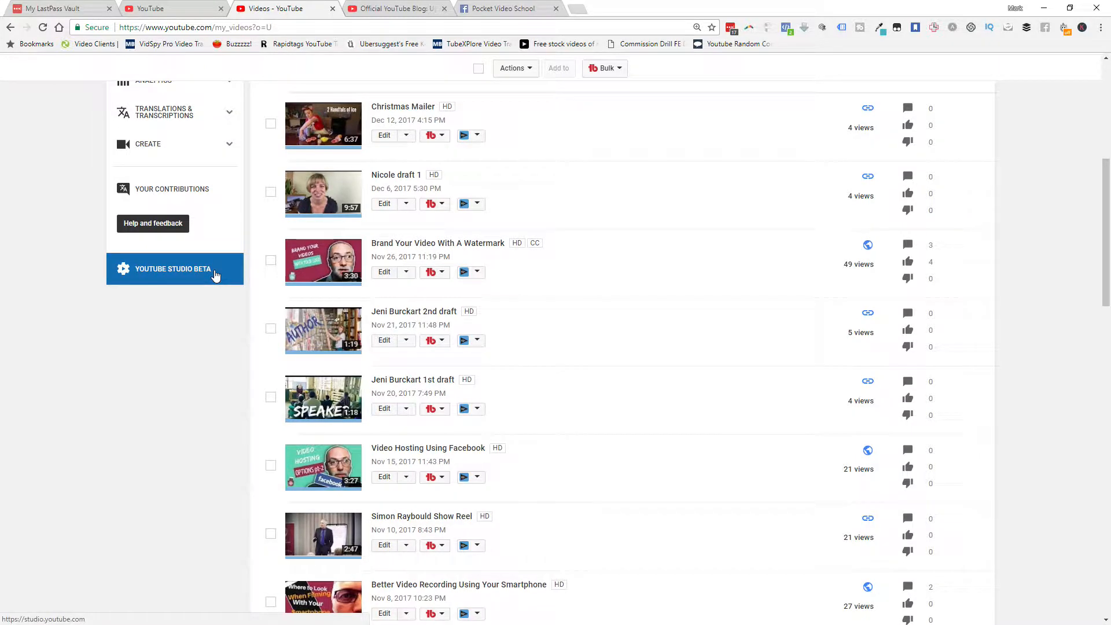
{"action": "left_click", "coordinate": [385, 272]}
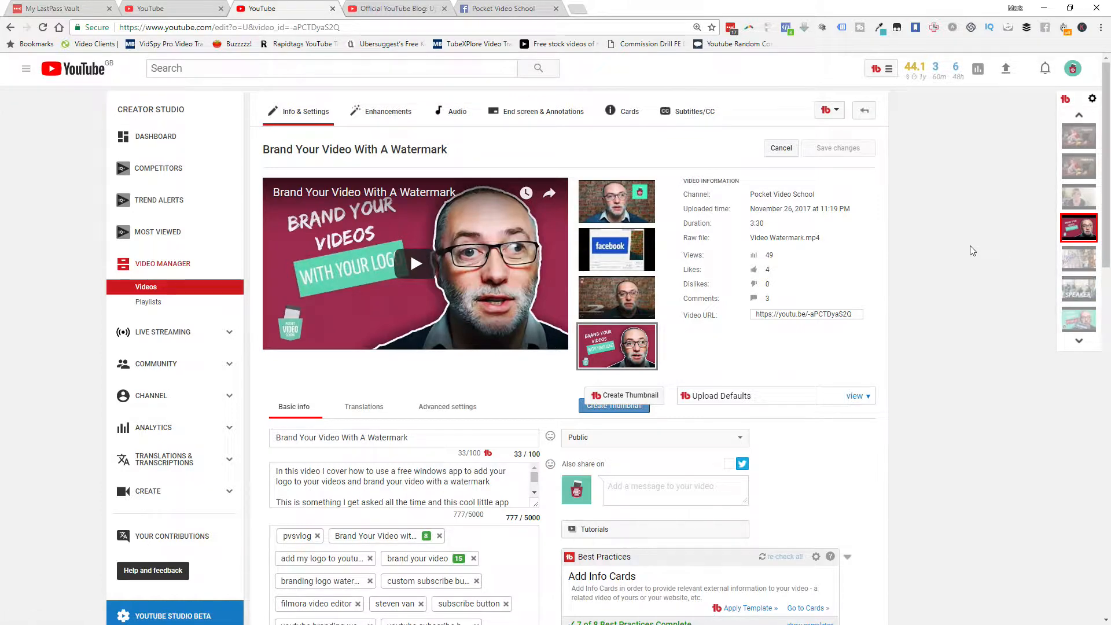
Open the subtitles and closed captions management page of the watermark video
{"action": "key", "text": "ctrl+plus"}
{"action": "key", "text": "ctrl+plus"}
{"action": "key", "text": "ctrl+plus"}
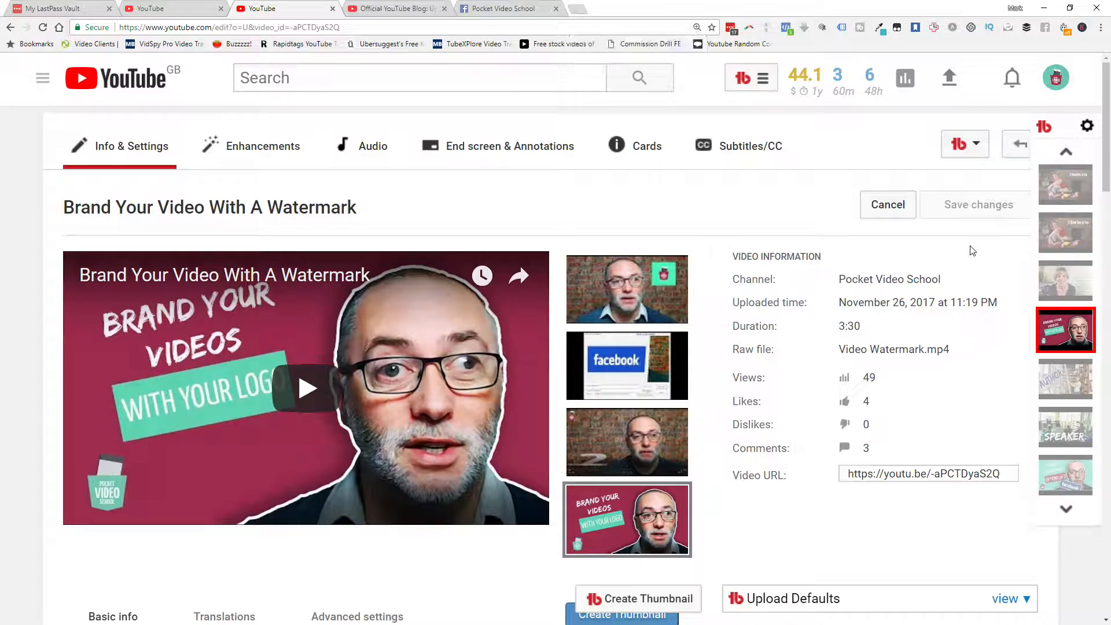
{"action": "left_click", "coordinate": [744, 153]}
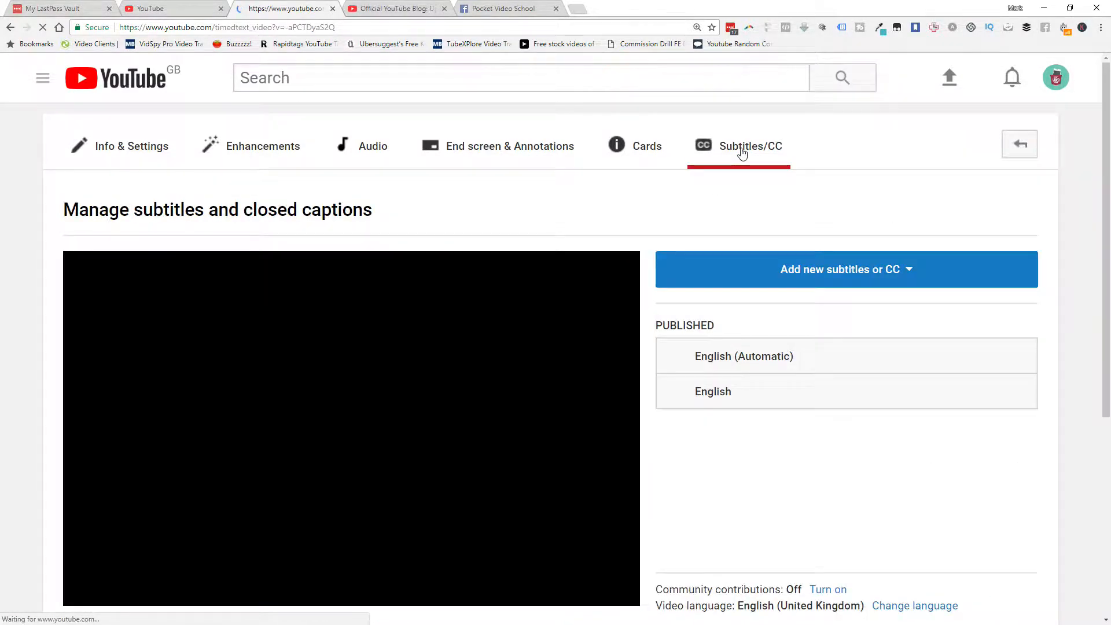
{"action": "scroll", "coordinate": [855, 365], "scroll_direction": "down", "scroll_amount": 1}
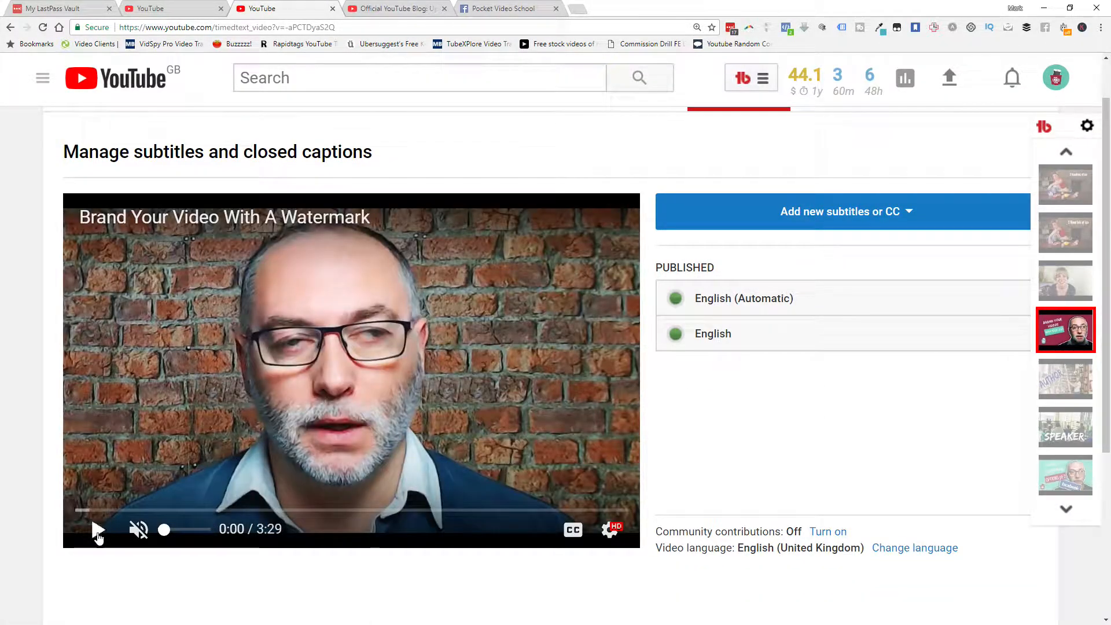
{"action": "left_click", "coordinate": [98, 530]}
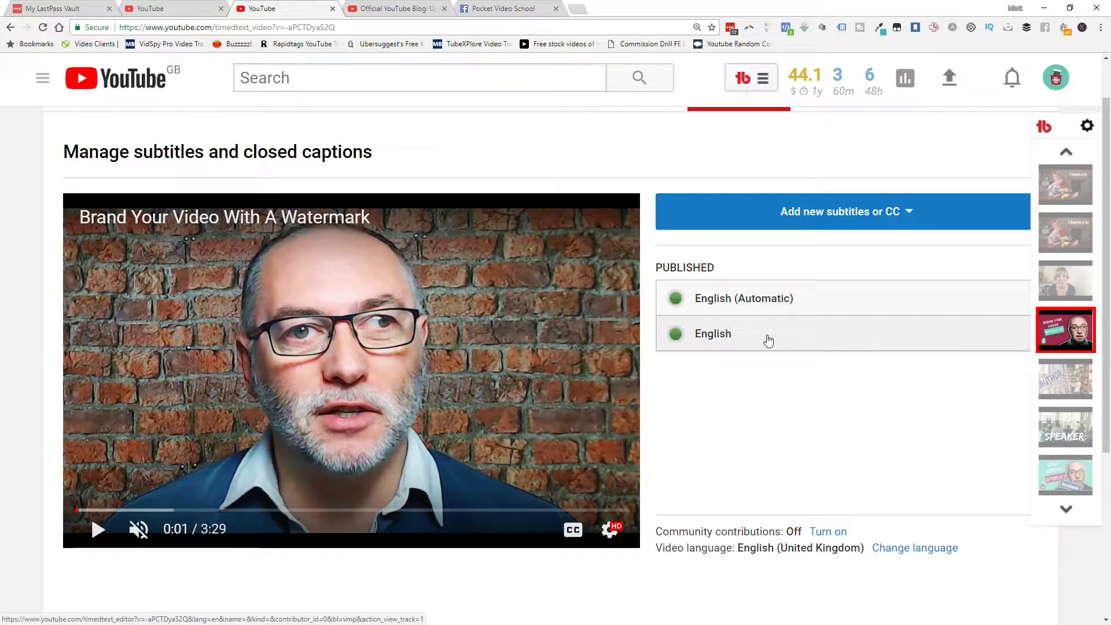
Open the published English (Automatic) subtitles in edit mode, examine the transcribed lines, and leave the editor
{"action": "left_click", "coordinate": [795, 303]}
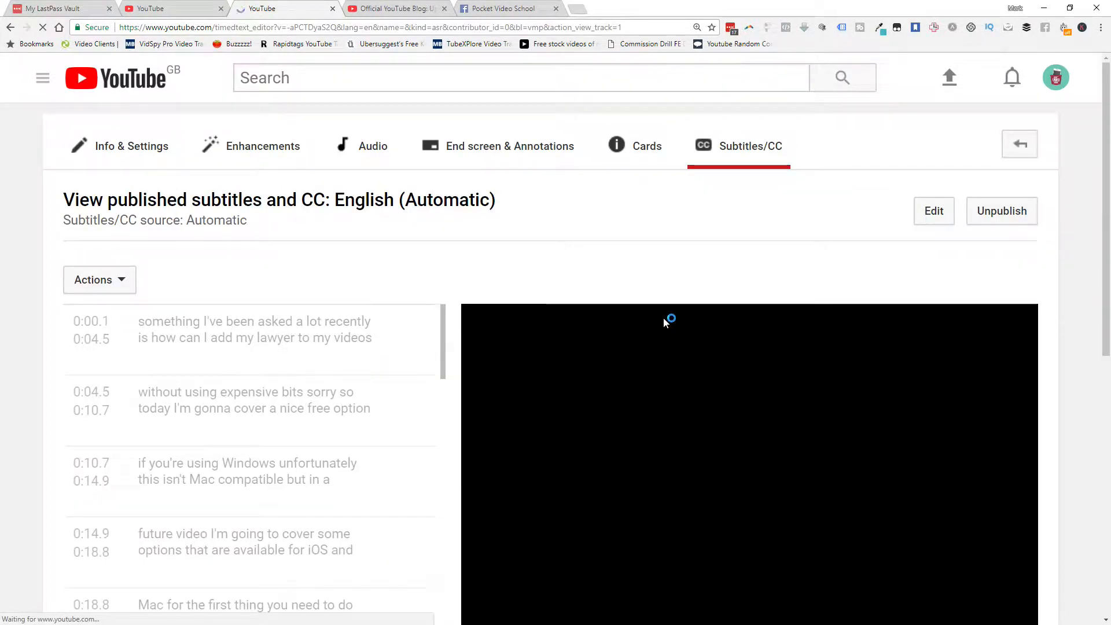
{"action": "scroll", "coordinate": [664, 320], "scroll_direction": "down", "scroll_amount": 4}
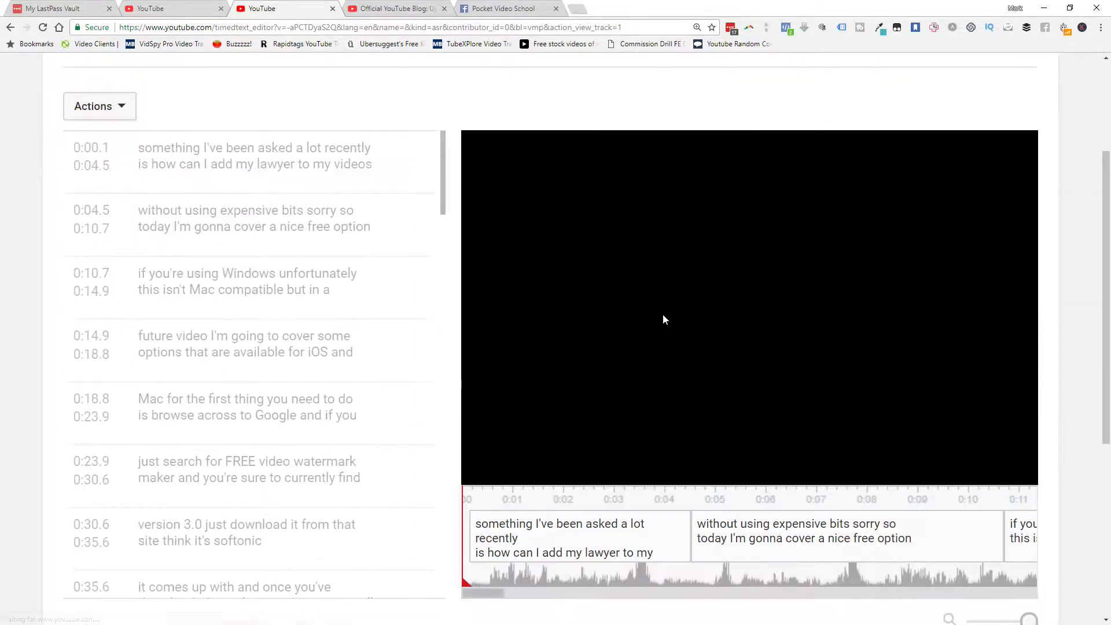
{"action": "scroll", "coordinate": [663, 318], "scroll_direction": "up", "scroll_amount": 3}
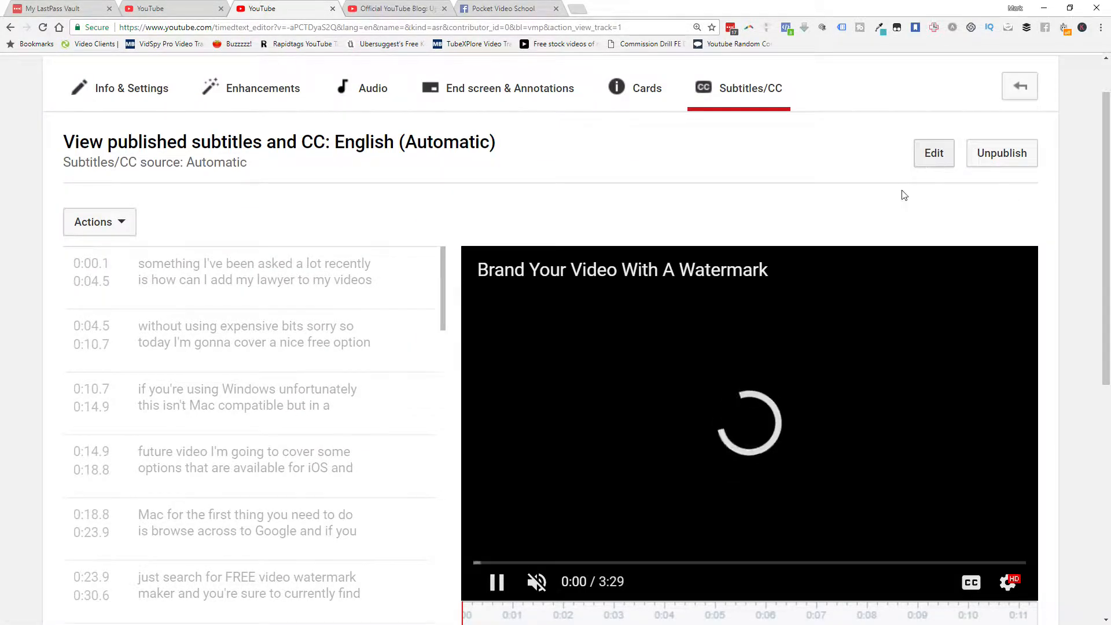
{"action": "left_click", "coordinate": [933, 154]}
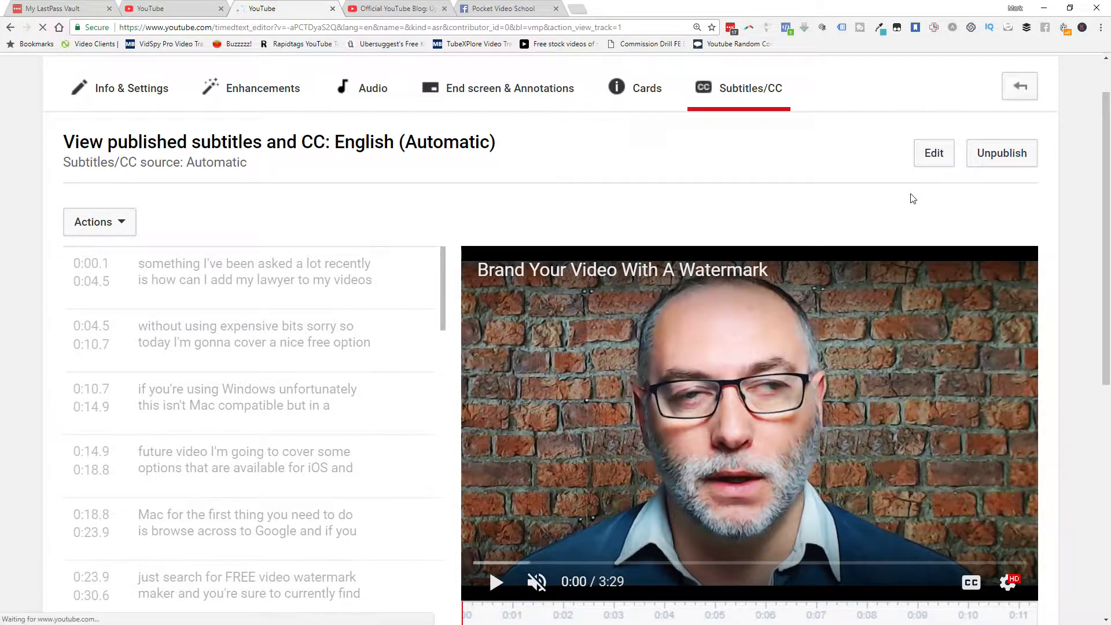
{"action": "scroll", "coordinate": [415, 289], "scroll_direction": "down", "scroll_amount": 2}
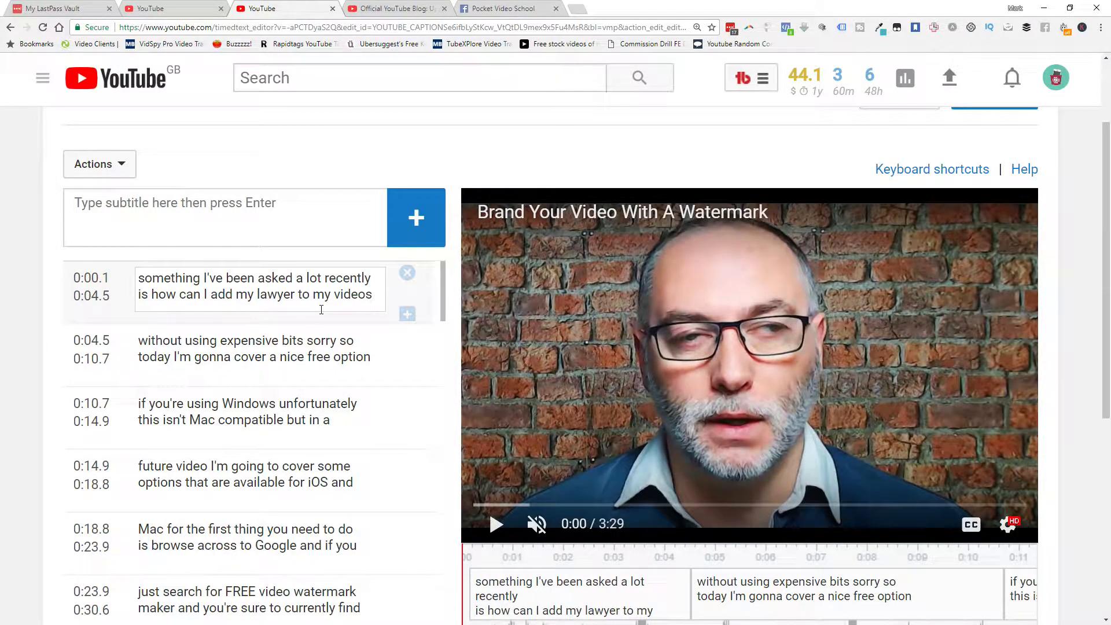
{"action": "scroll", "coordinate": [557, 304], "scroll_direction": "up", "scroll_amount": 2}
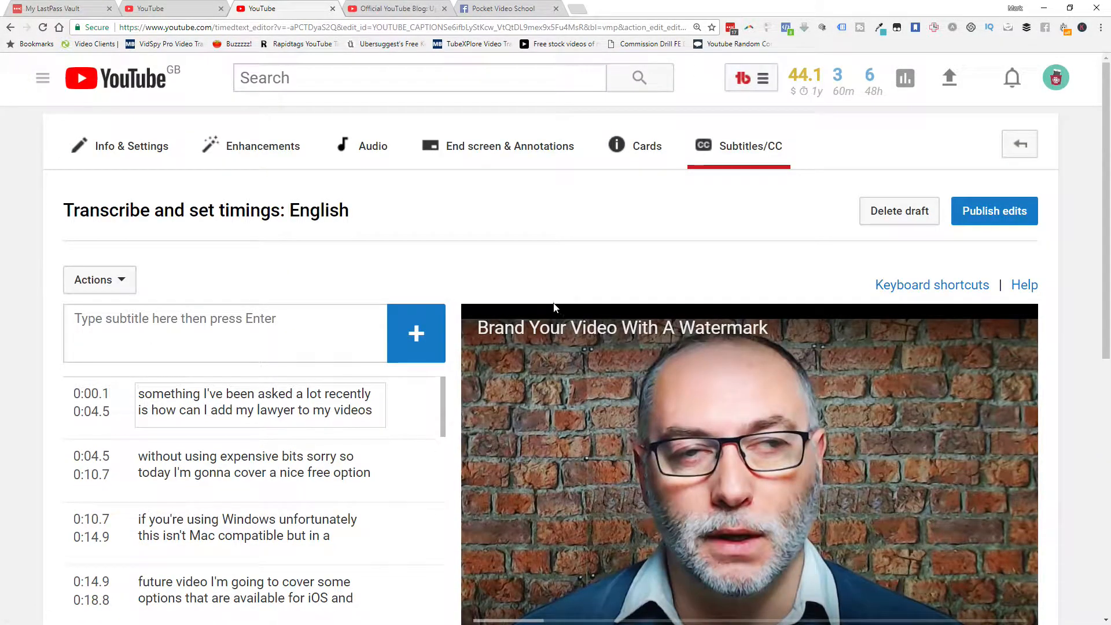
{"action": "scroll", "coordinate": [588, 289], "scroll_direction": "down", "scroll_amount": 1}
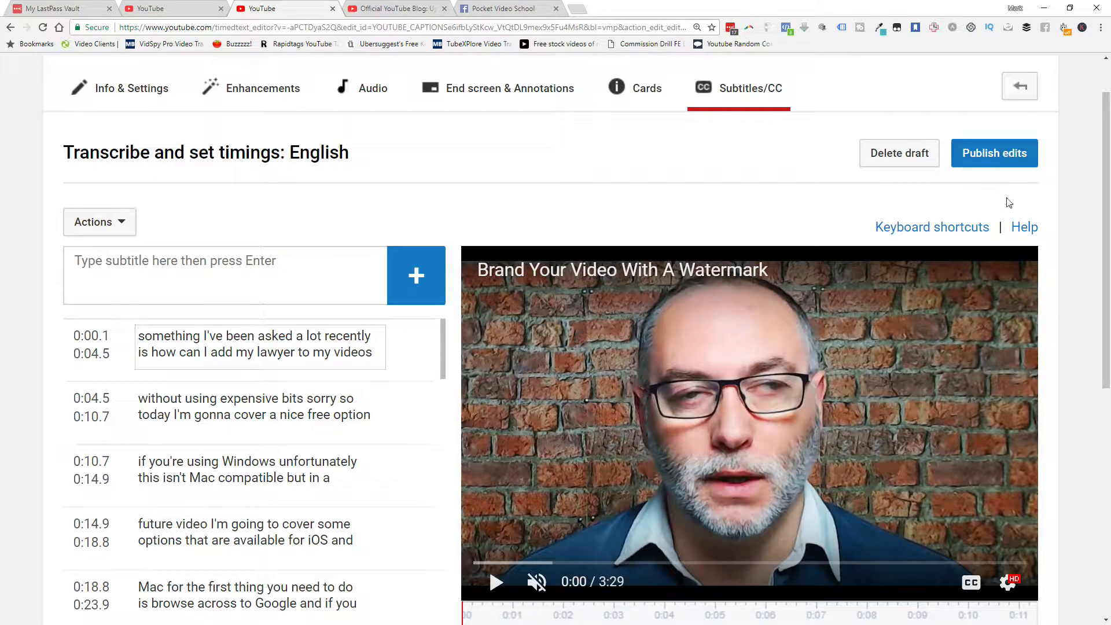
{"action": "left_click", "coordinate": [1019, 88]}
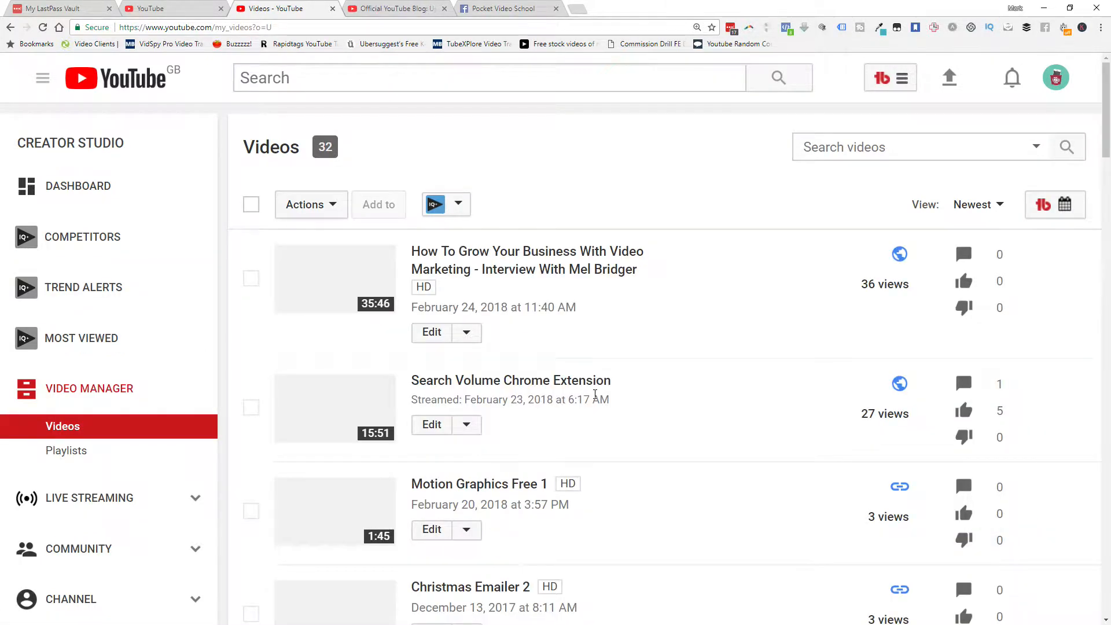
Reopen "Brand Your Video With A Watermark" from the video list and go back to its subtitles management page
{"action": "scroll", "coordinate": [541, 396], "scroll_direction": "down", "scroll_amount": 7}
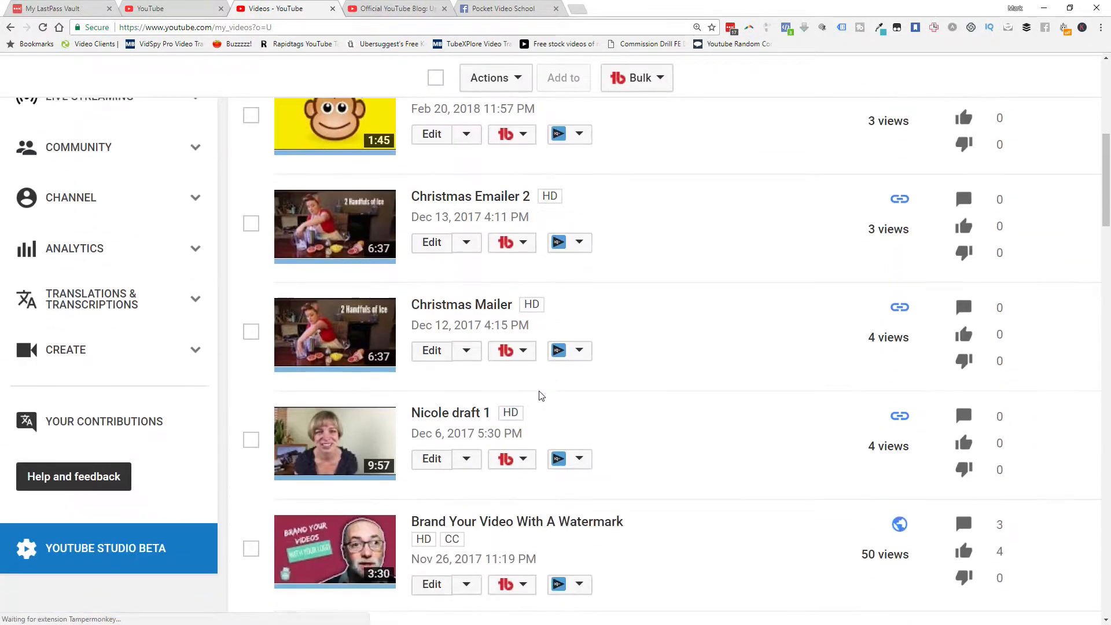
{"action": "scroll", "coordinate": [541, 395], "scroll_direction": "down", "scroll_amount": 4}
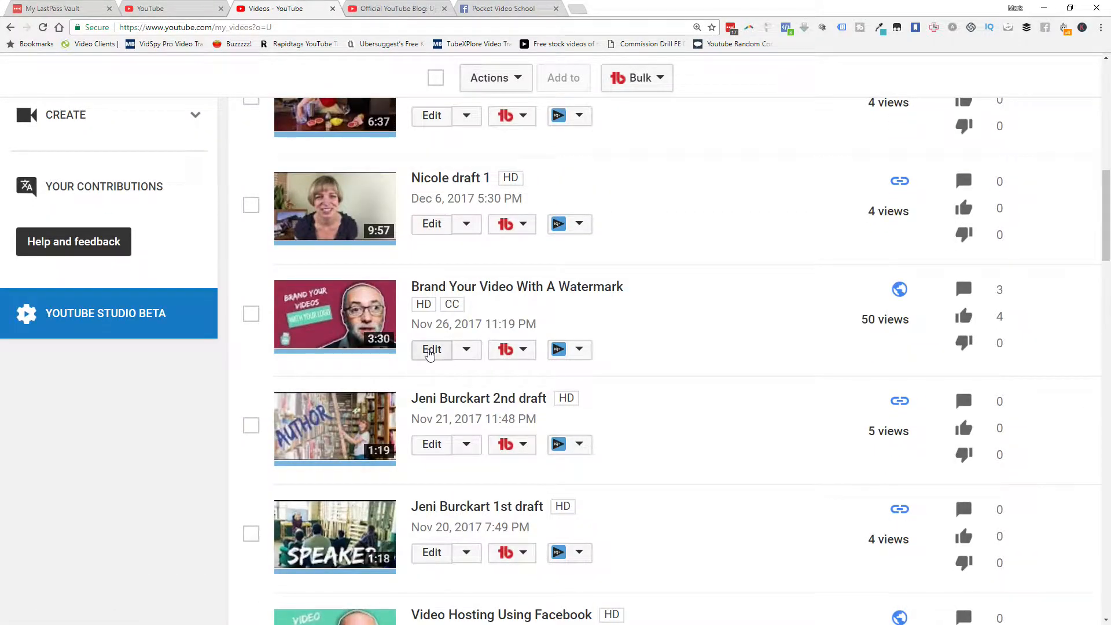
{"action": "left_click", "coordinate": [429, 351]}
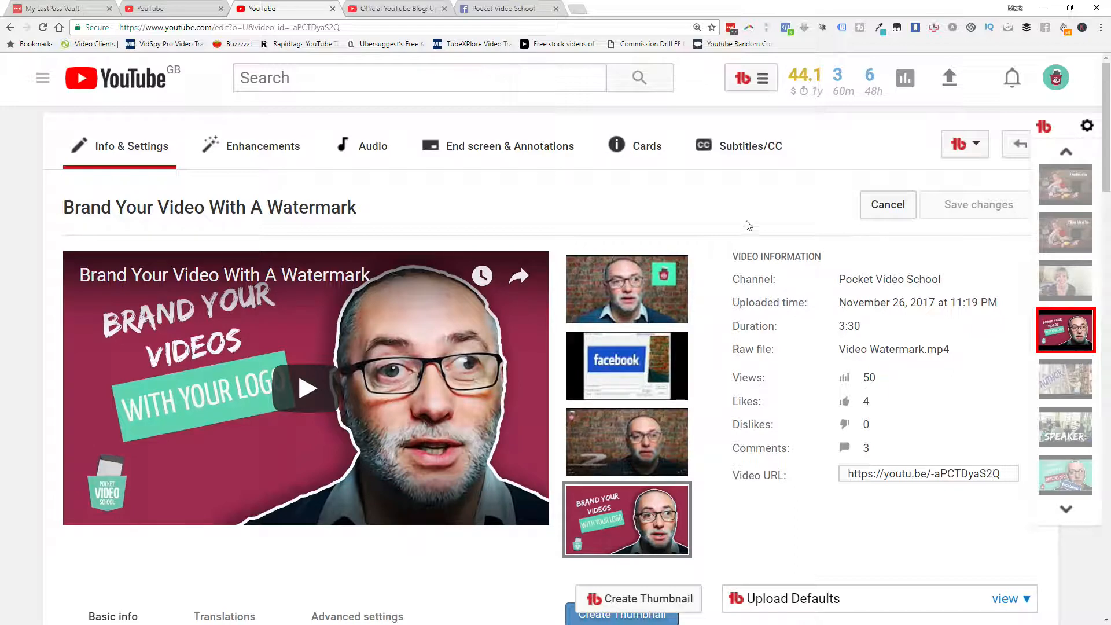
{"action": "left_click", "coordinate": [751, 147]}
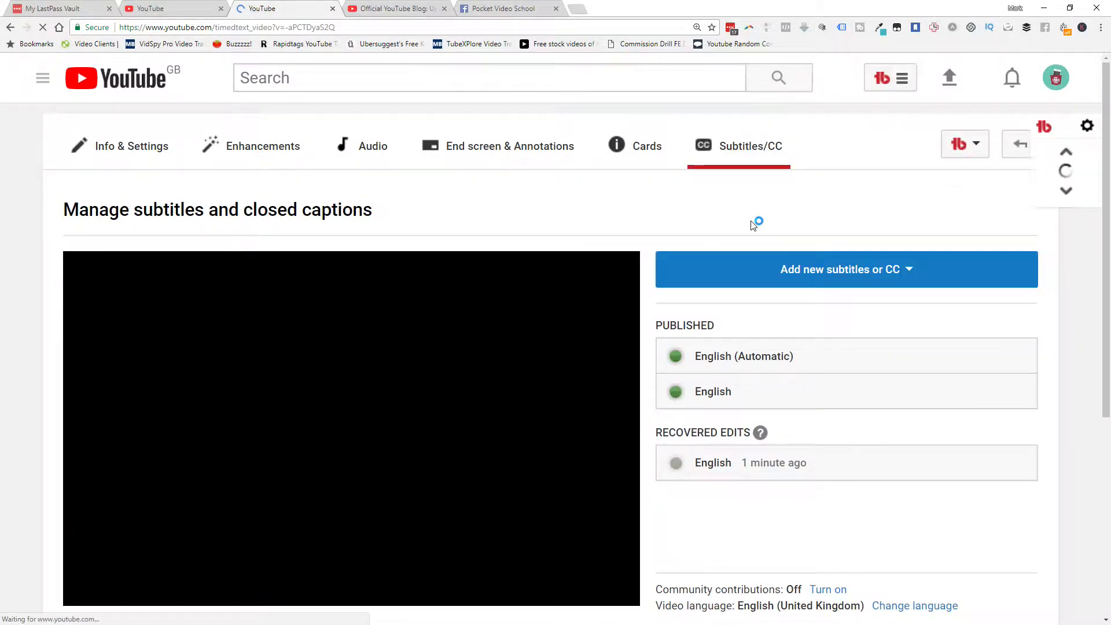
{"action": "scroll", "coordinate": [753, 224], "scroll_direction": "down", "scroll_amount": 3}
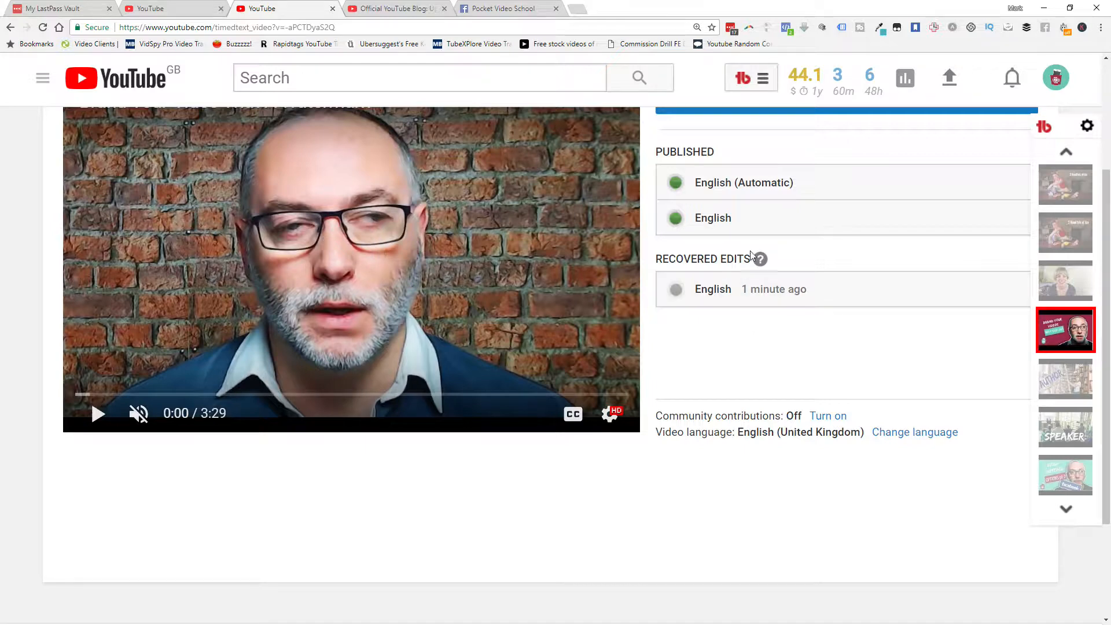
View the published, manually corrected English subtitles and stop the preview playback
{"action": "left_click", "coordinate": [775, 218]}
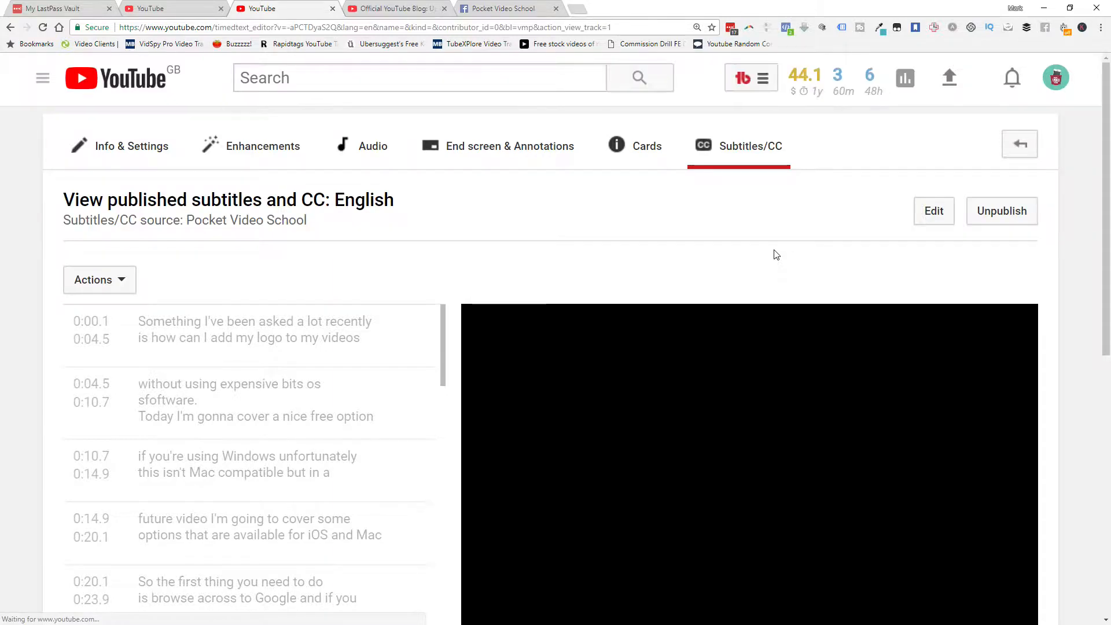
{"action": "scroll", "coordinate": [775, 255], "scroll_direction": "down", "scroll_amount": 2}
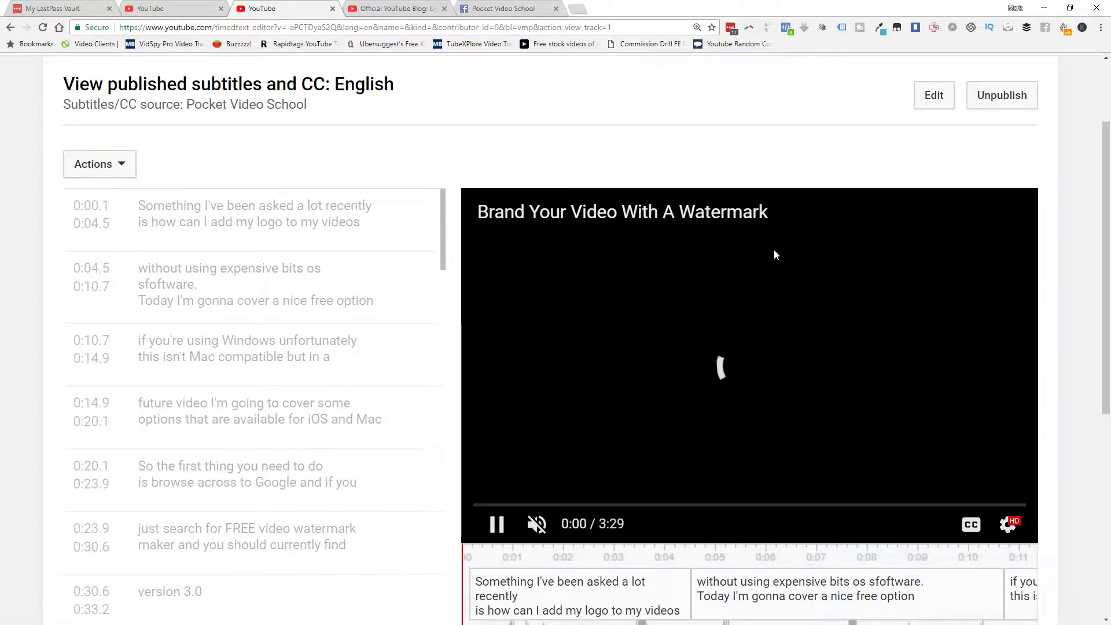
{"action": "left_click", "coordinate": [773, 248]}
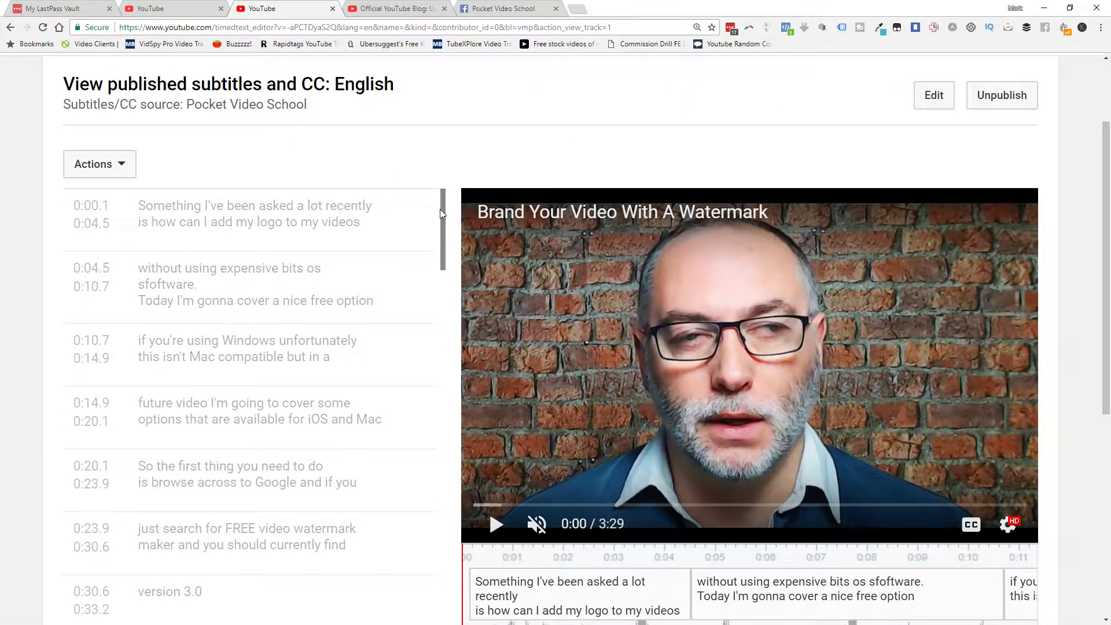
Try to download the published English subtitles in .srt format
{"action": "left_click", "coordinate": [123, 169]}
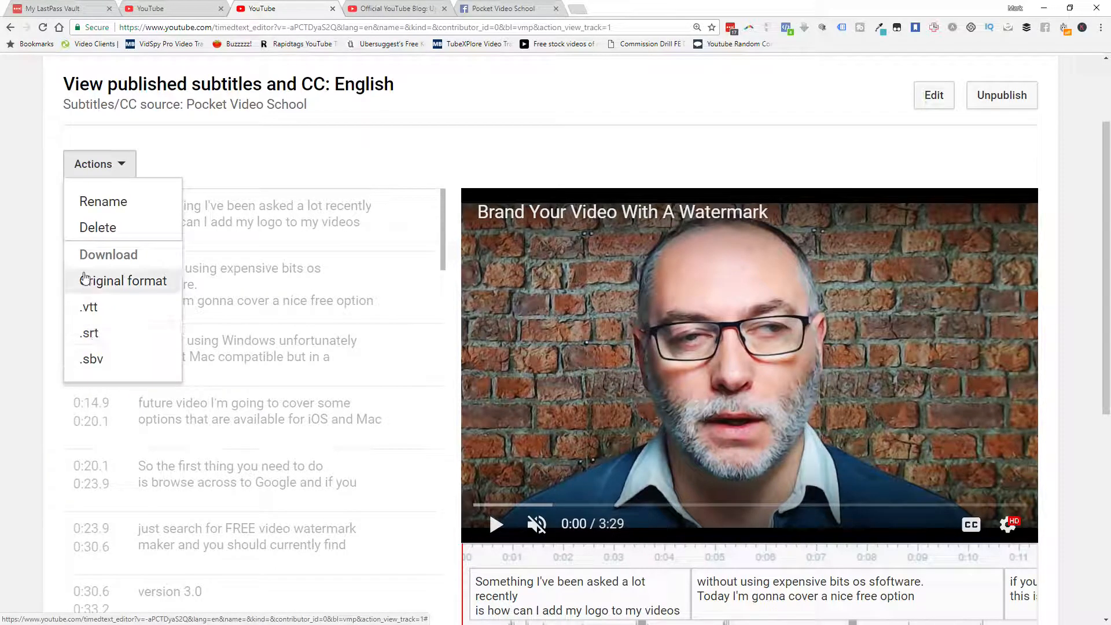
{"action": "left_click", "coordinate": [90, 335]}
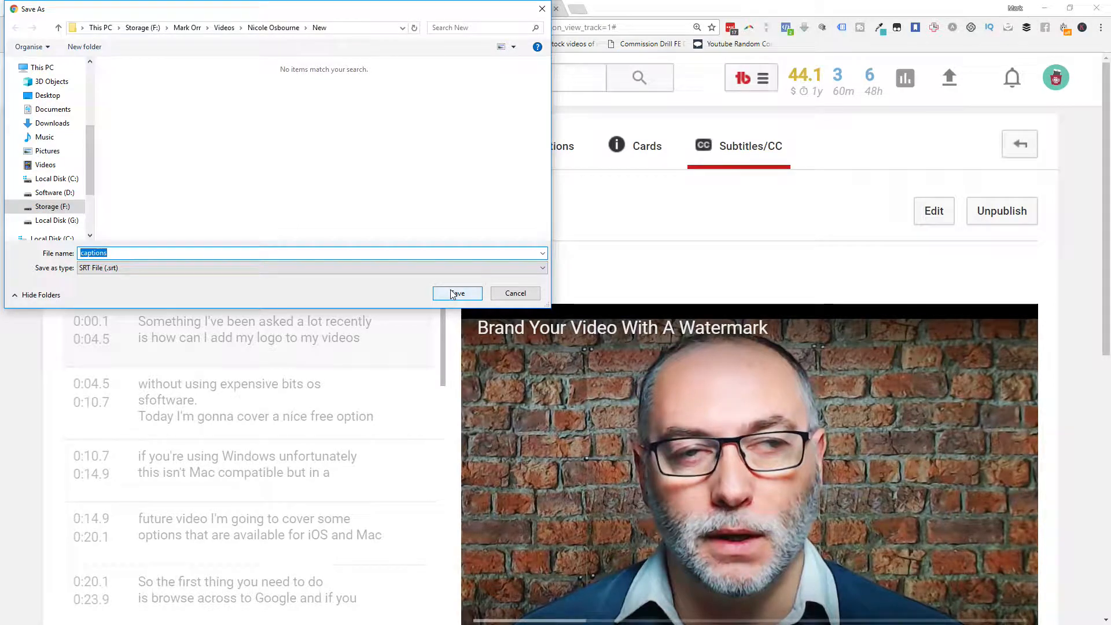
{"action": "left_click", "coordinate": [515, 294]}
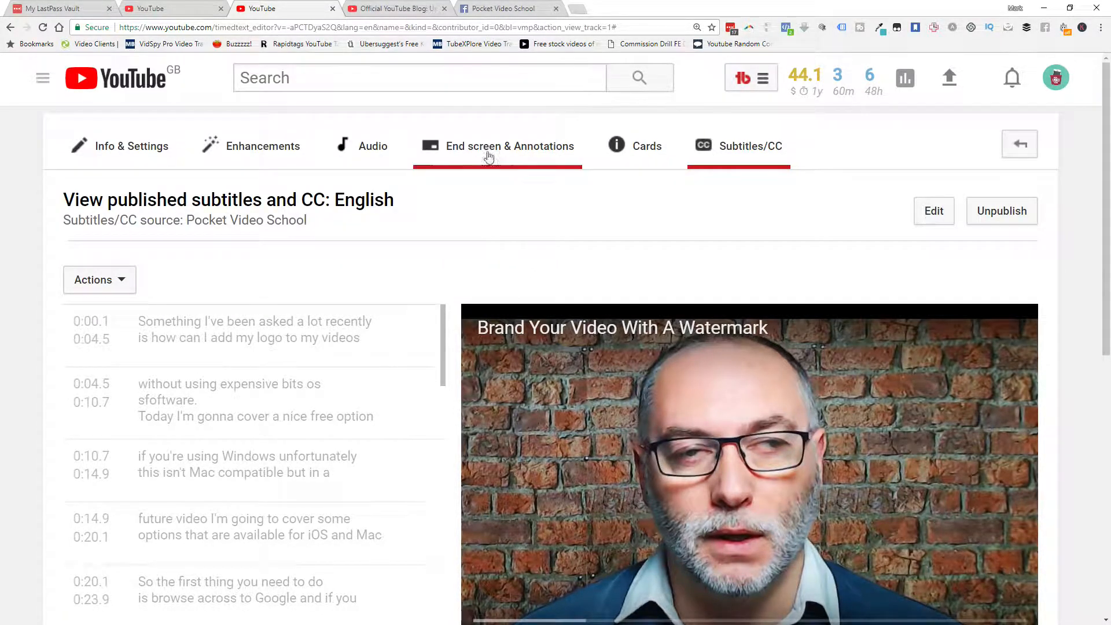
Switch to Facebook and open the newly processed "Caption Test" video for editing from its notification
{"action": "left_click", "coordinate": [515, 9]}
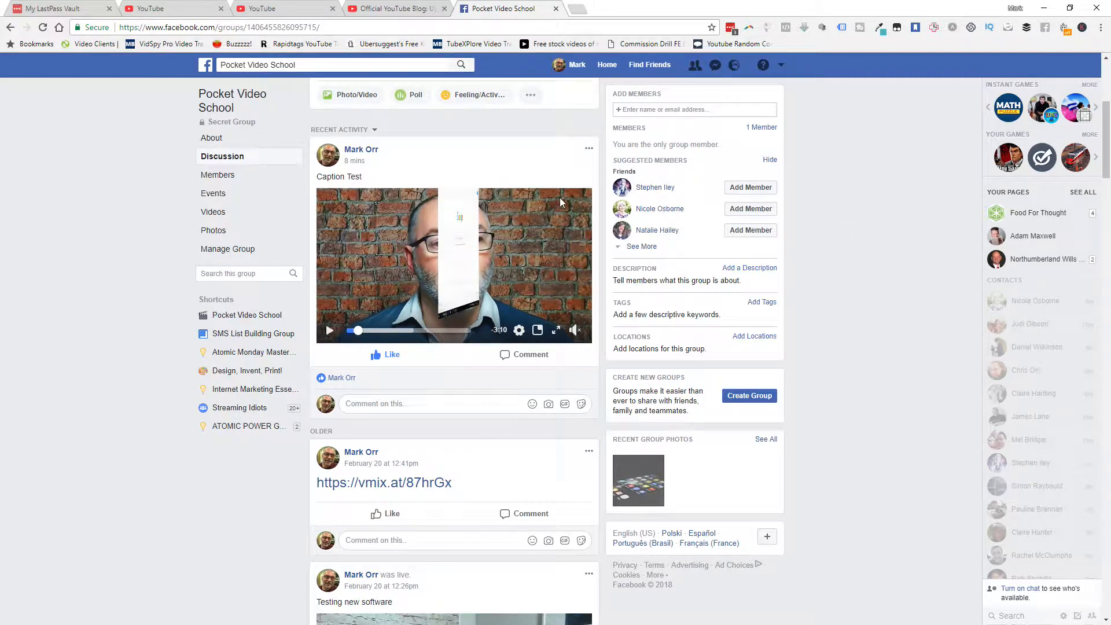
{"action": "left_click", "coordinate": [733, 66]}
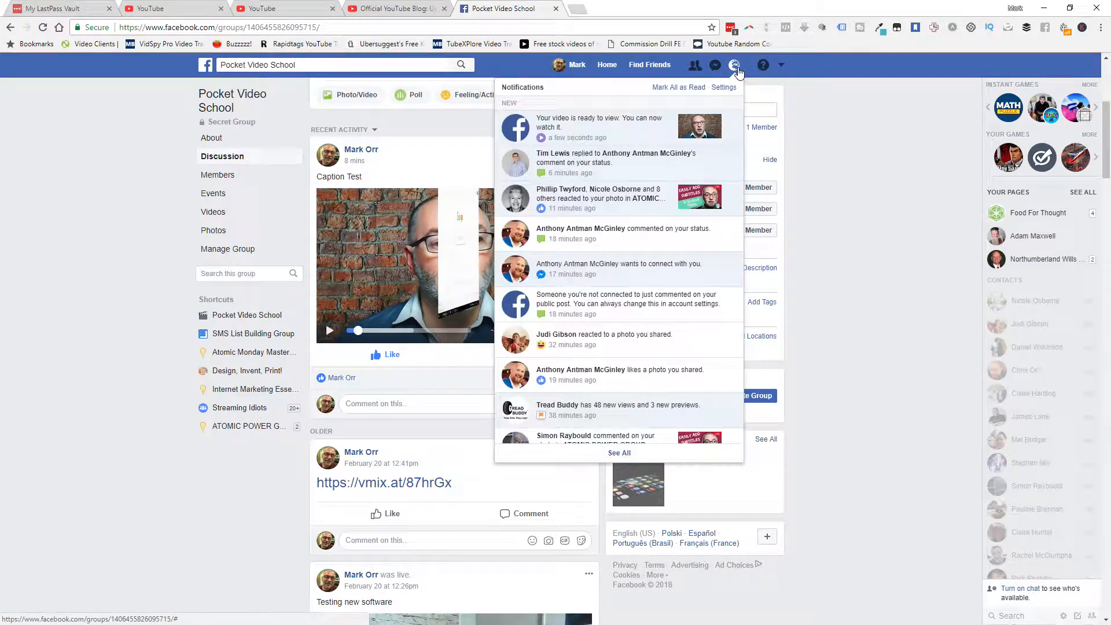
{"action": "left_click", "coordinate": [620, 130]}
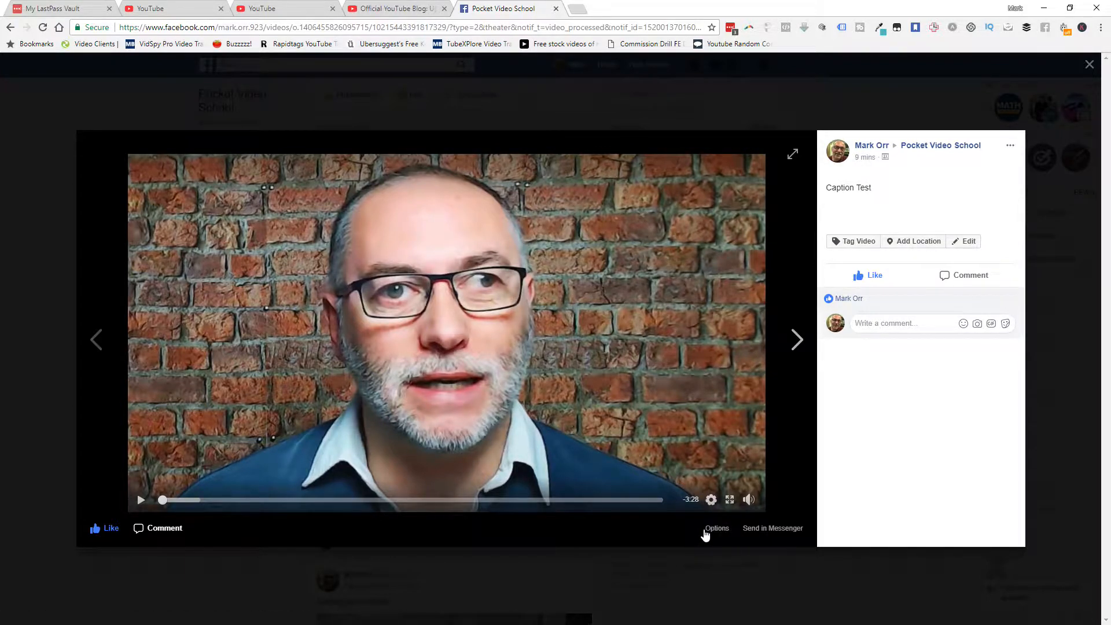
{"action": "left_click", "coordinate": [706, 530]}
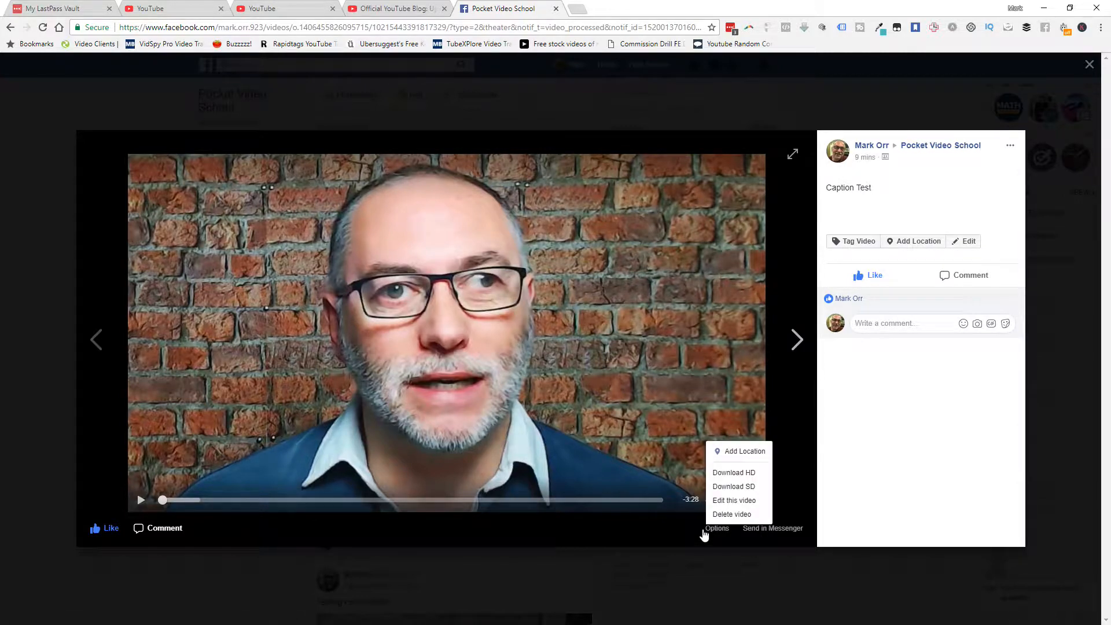
{"action": "left_click", "coordinate": [734, 500]}
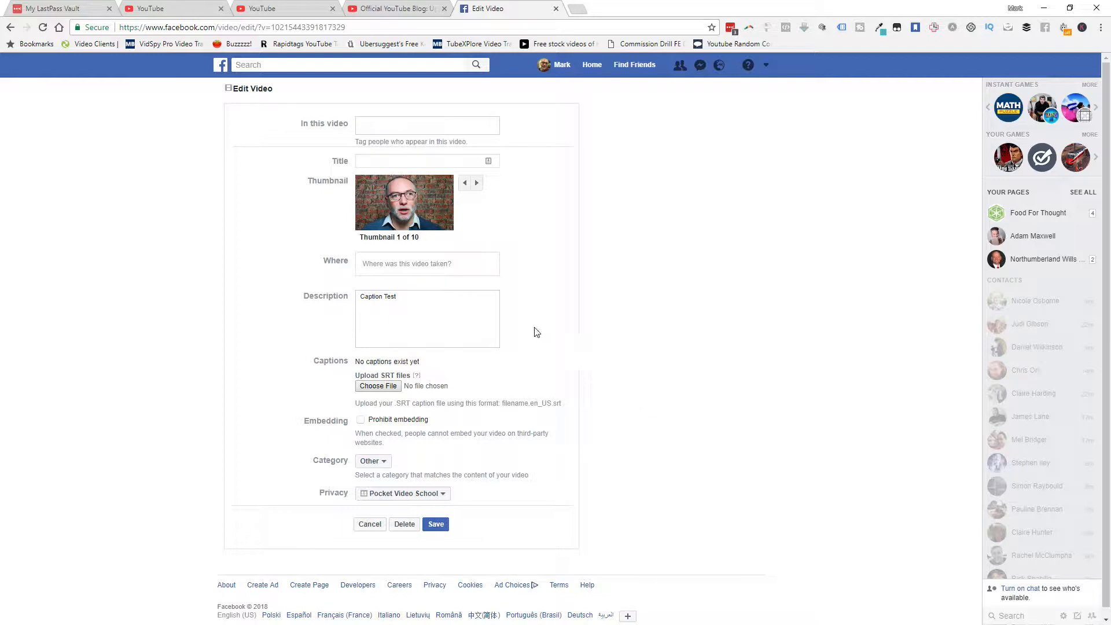
Upload captions.en_US.srt from the Desktop as the video's caption file and save the video's changes
{"action": "left_click", "coordinate": [371, 387]}
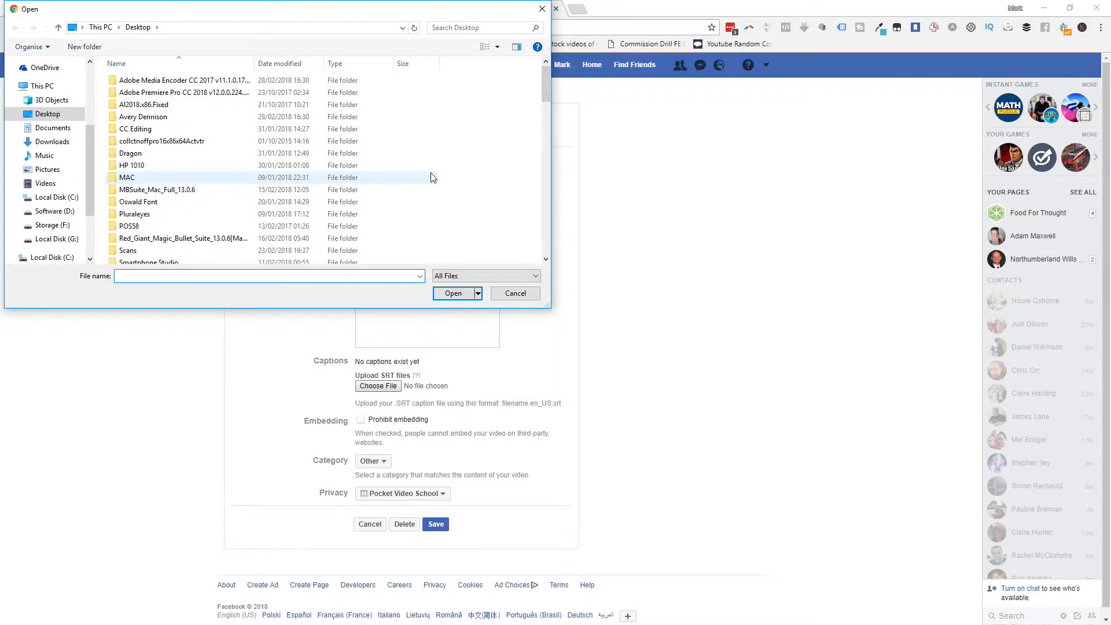
{"action": "scroll", "coordinate": [432, 177], "scroll_direction": "down", "scroll_amount": 8}
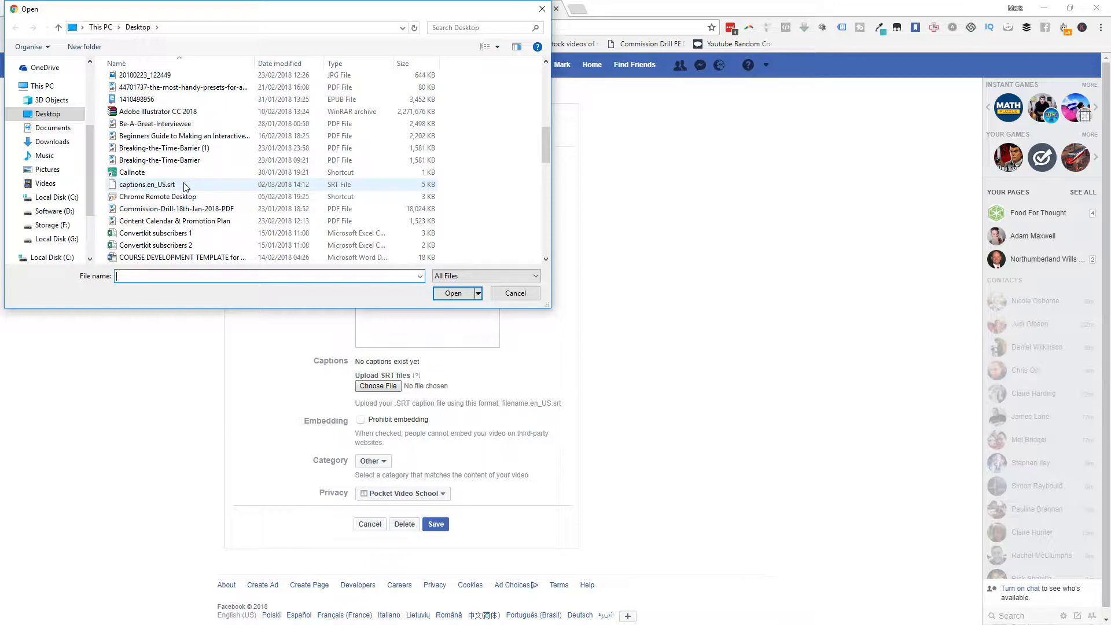
{"action": "left_click", "coordinate": [185, 186]}
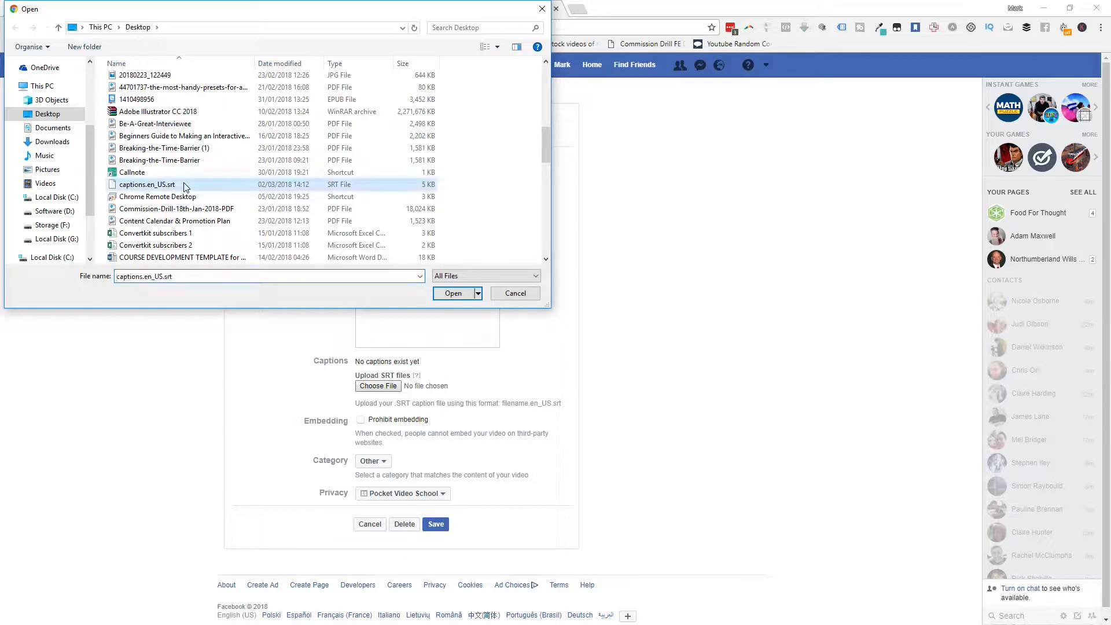
{"action": "left_click", "coordinate": [453, 293]}
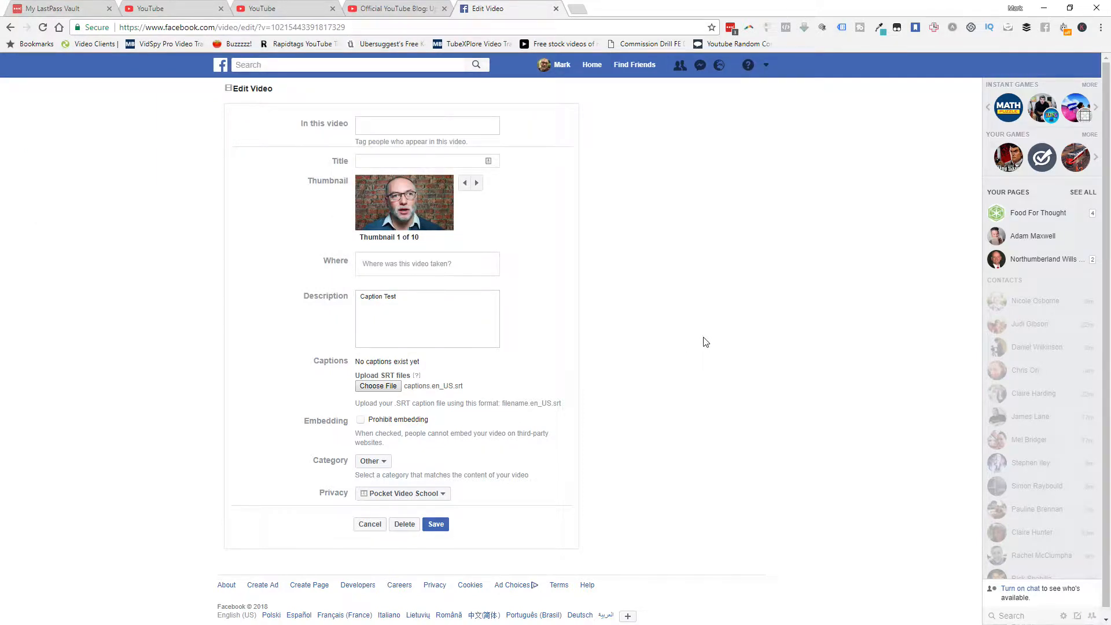
{"action": "scroll", "coordinate": [706, 342], "scroll_direction": "down", "scroll_amount": 1}
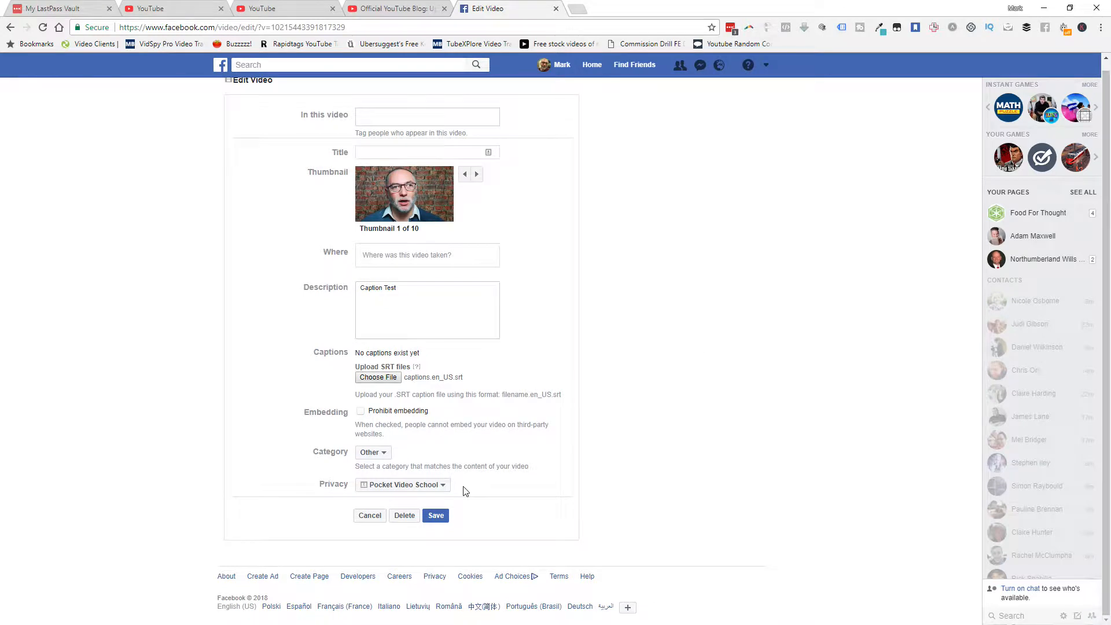
{"action": "left_click", "coordinate": [436, 516]}
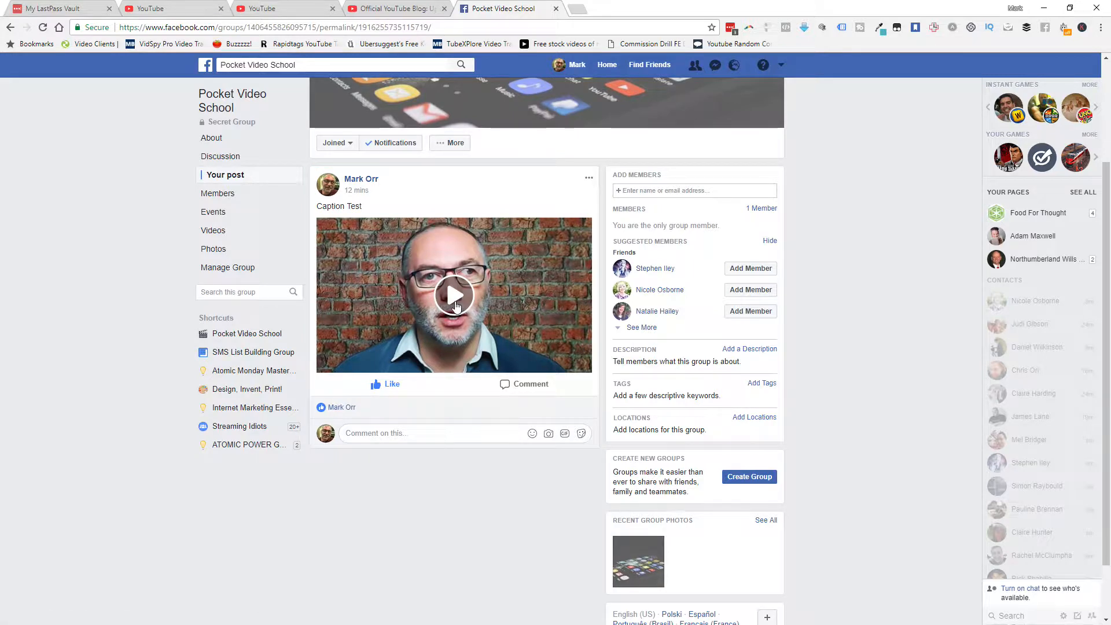
Play the "Caption Test" video in the group post to check its captions, lower its volume, and pause it
{"action": "left_click", "coordinate": [456, 305]}
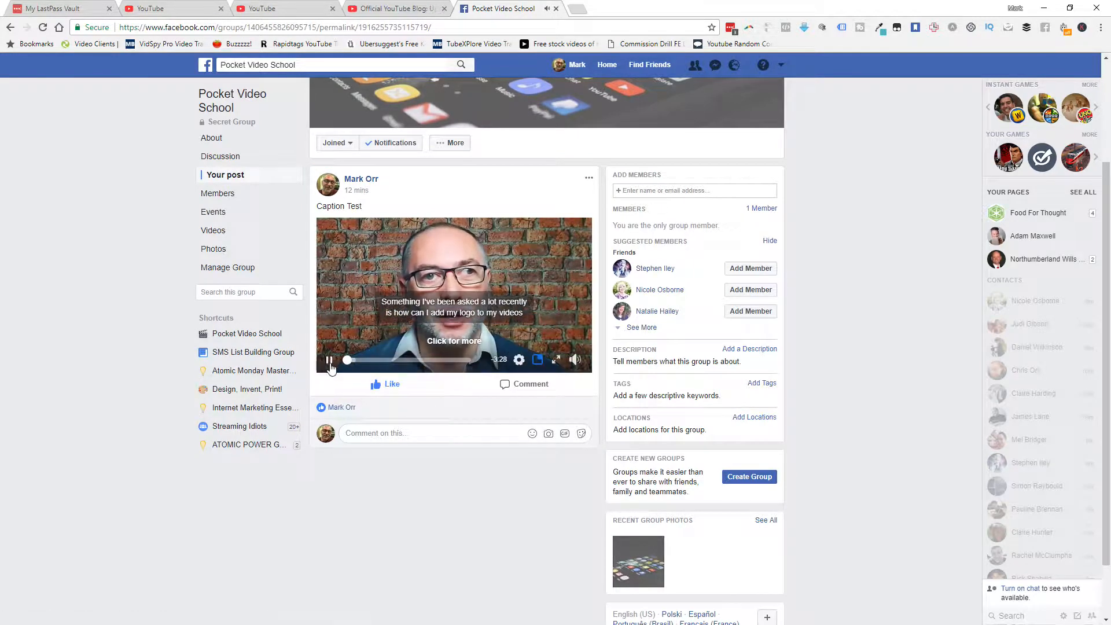
{"action": "mouse_move", "coordinate": [573, 363]}
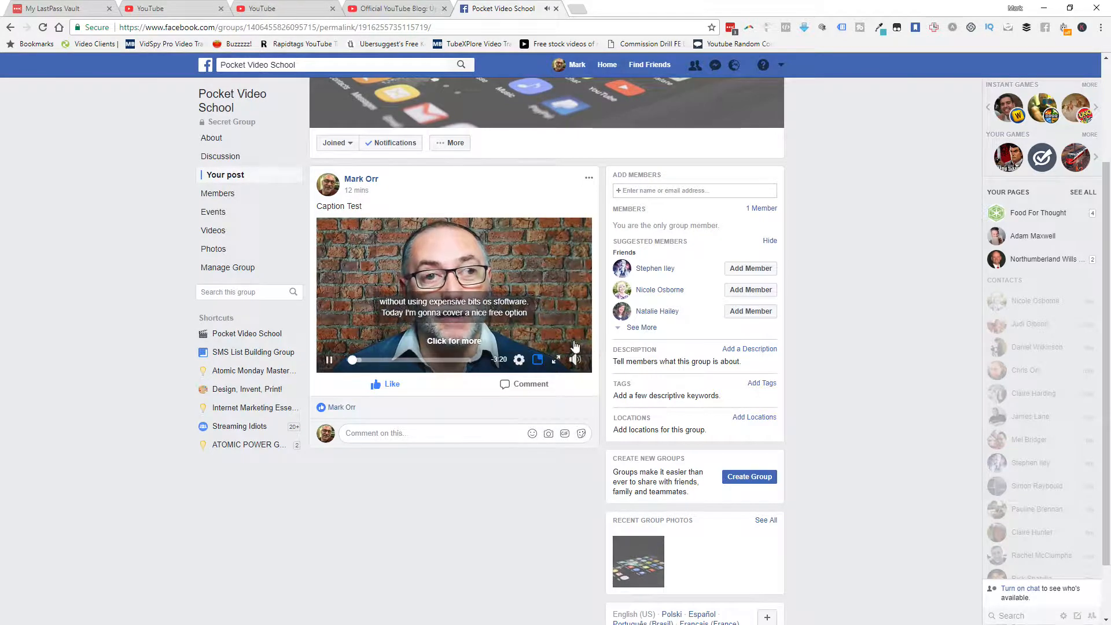
{"action": "left_click_drag", "start_coordinate": [575, 328], "coordinate": [575, 343]}
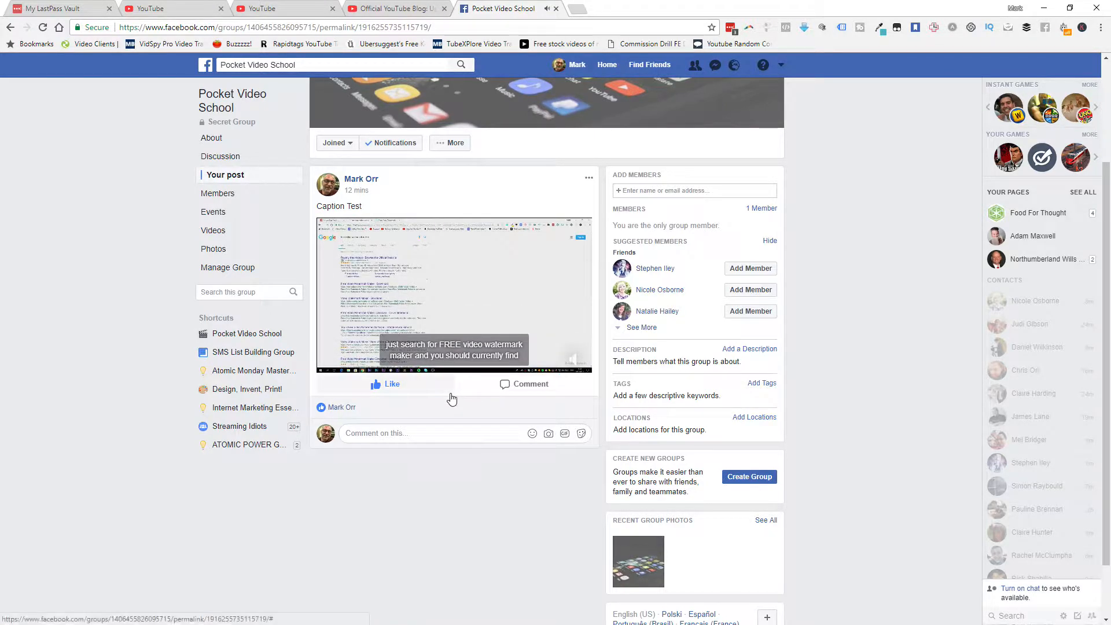
{"action": "mouse_move", "coordinate": [452, 397]}
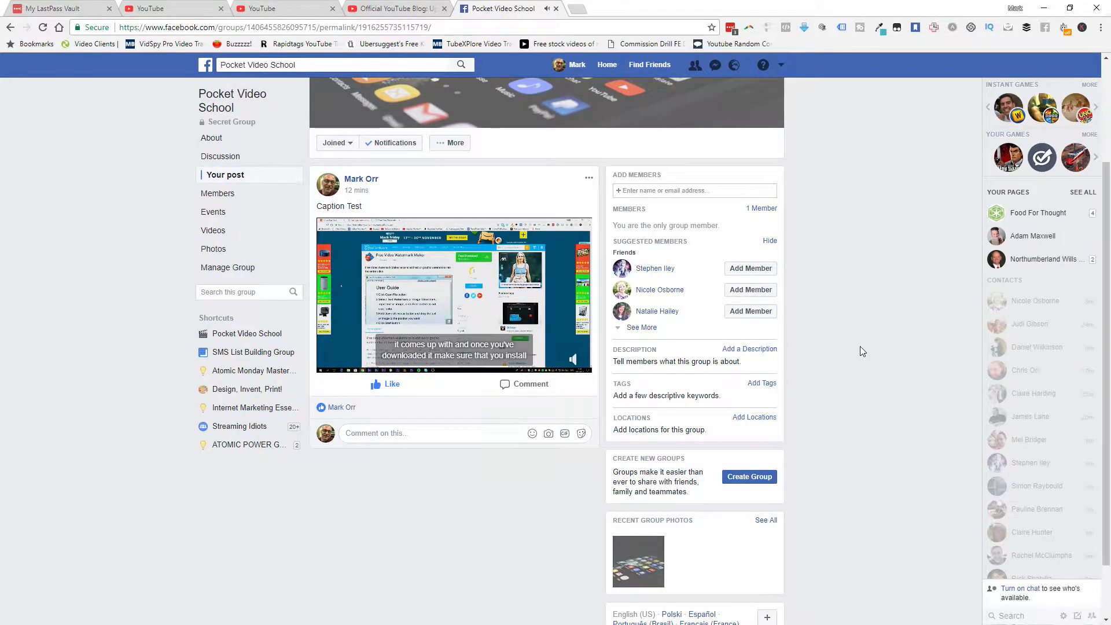
{"action": "mouse_move", "coordinate": [369, 345]}
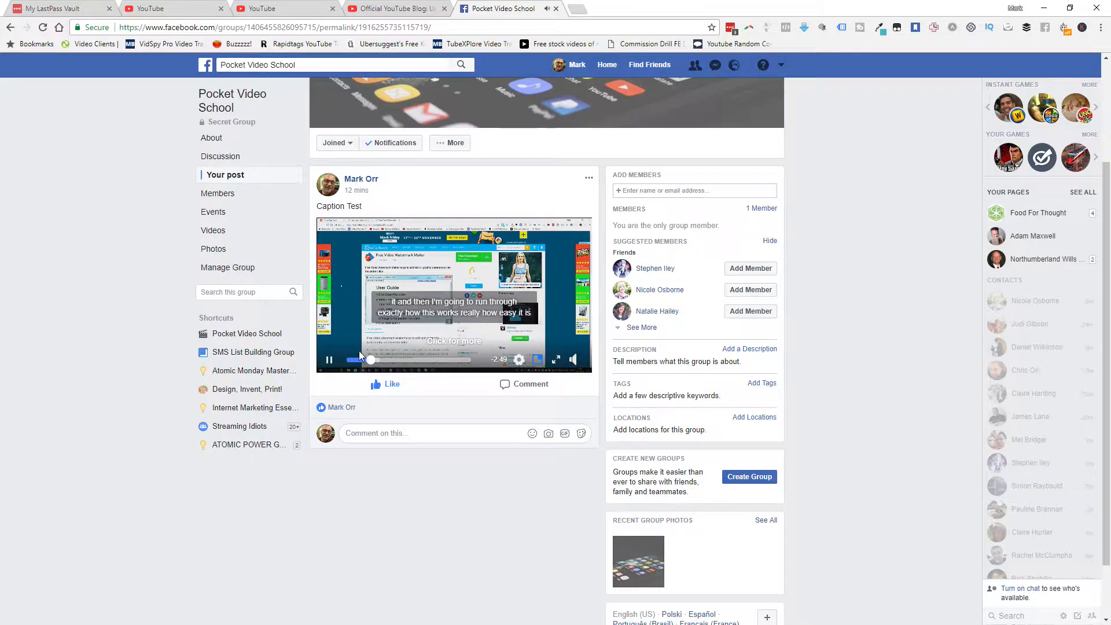
{"action": "left_click", "coordinate": [333, 365]}
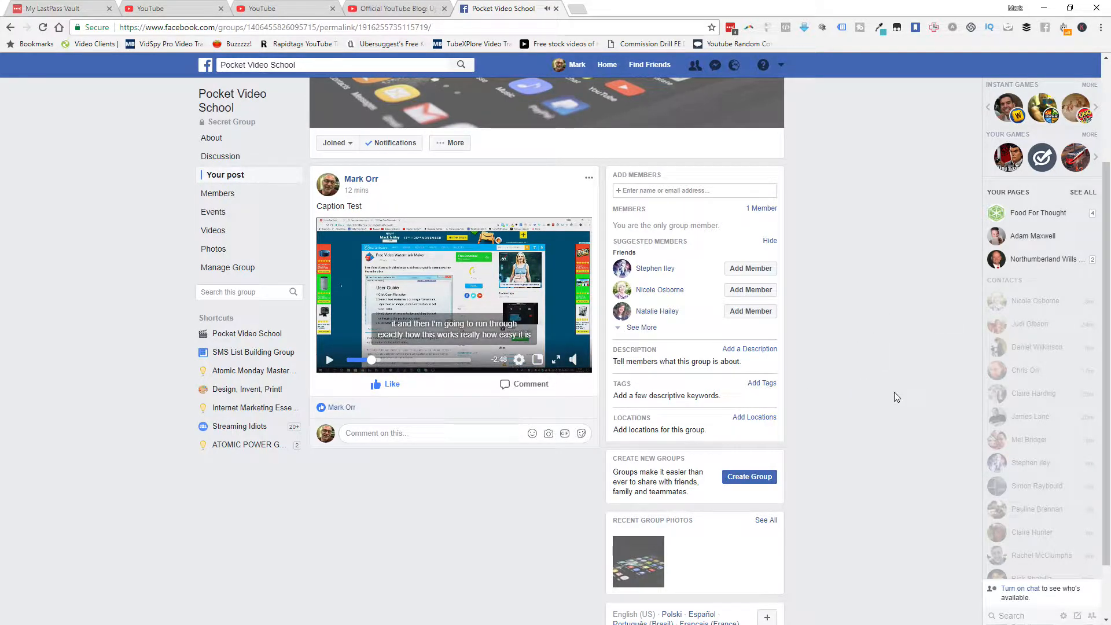